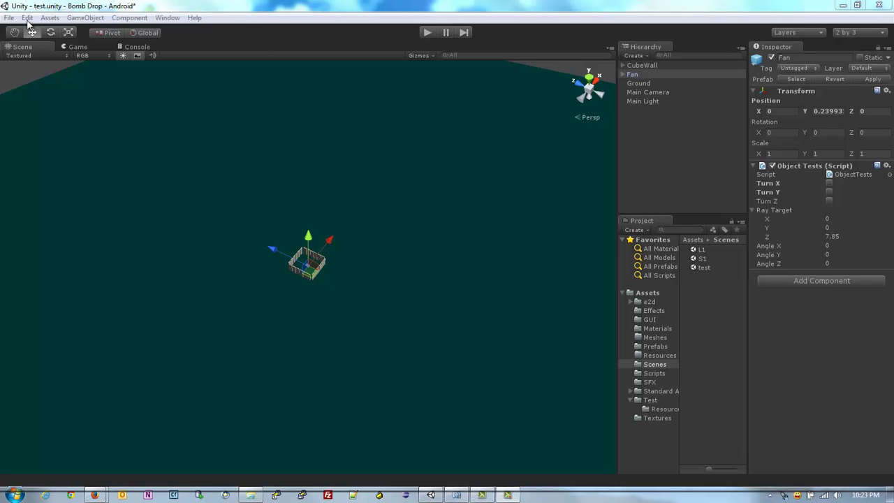
Preview the Web Player, Standalone, iOS, Android, Xbox 360 and PS3 options in Build Settings.
click(2, 19)
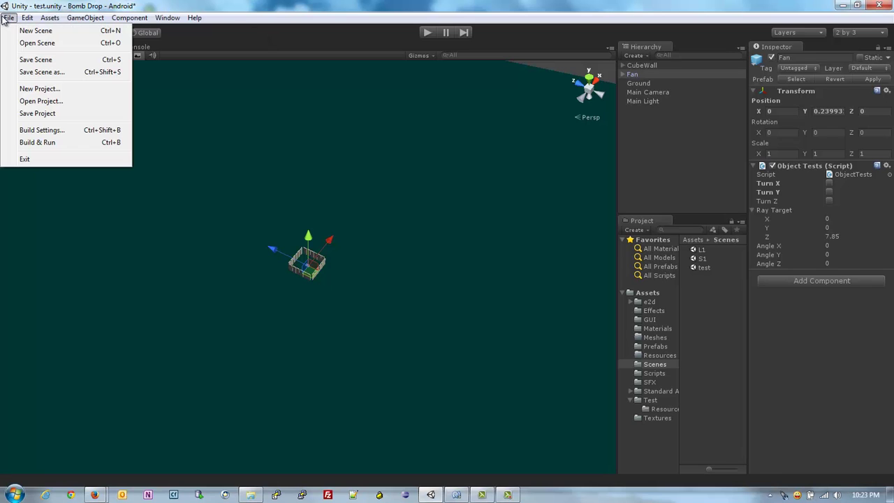
click(37, 129)
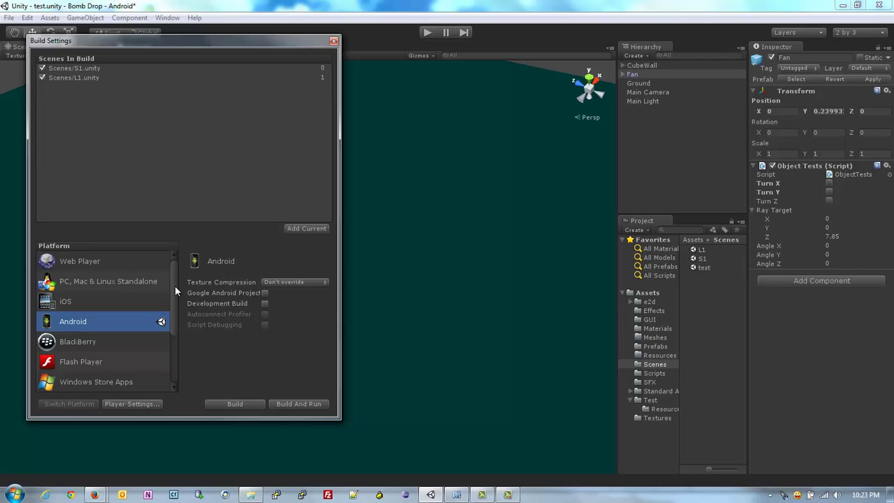
click(125, 269)
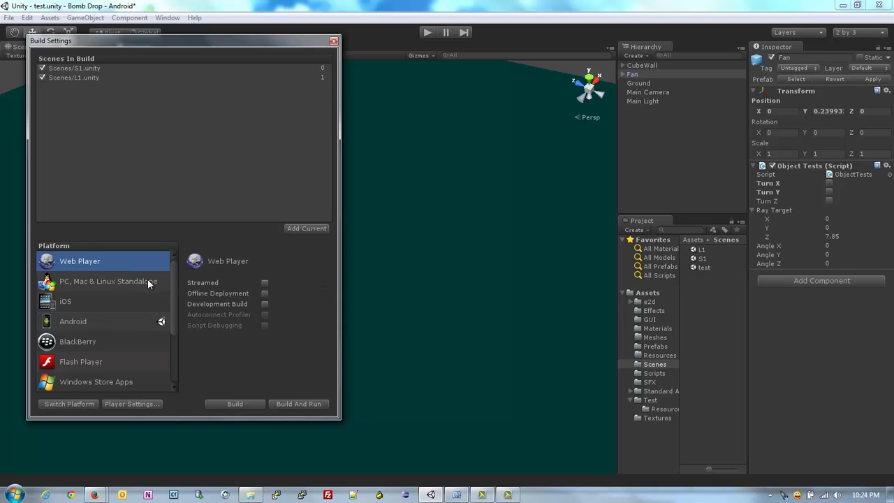
click(145, 282)
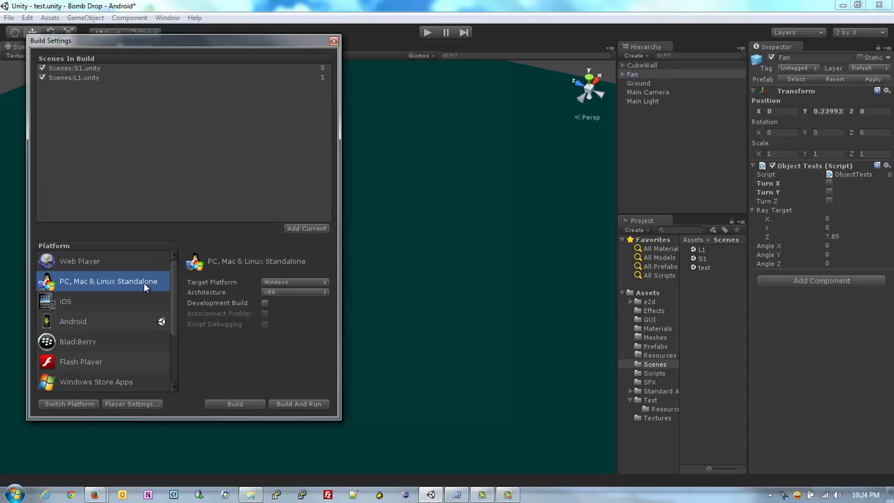
click(99, 301)
click(99, 320)
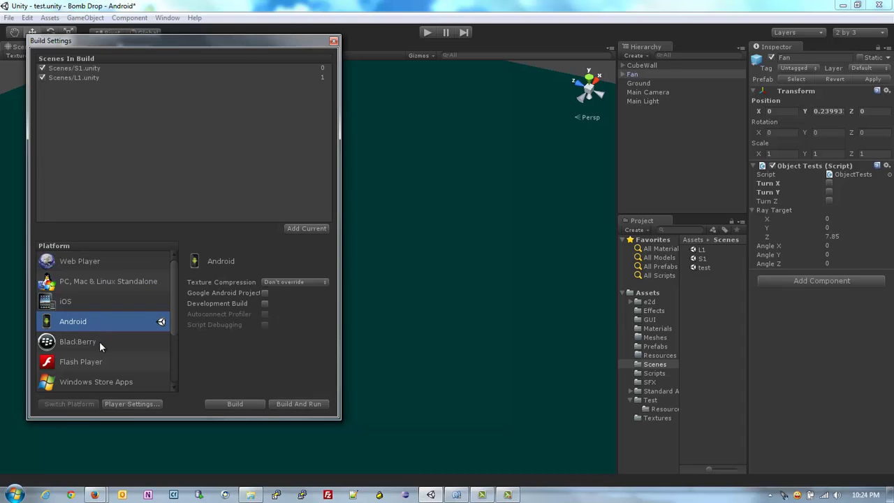
scroll(100, 341, down, 2)
scroll(99, 341, down, 1)
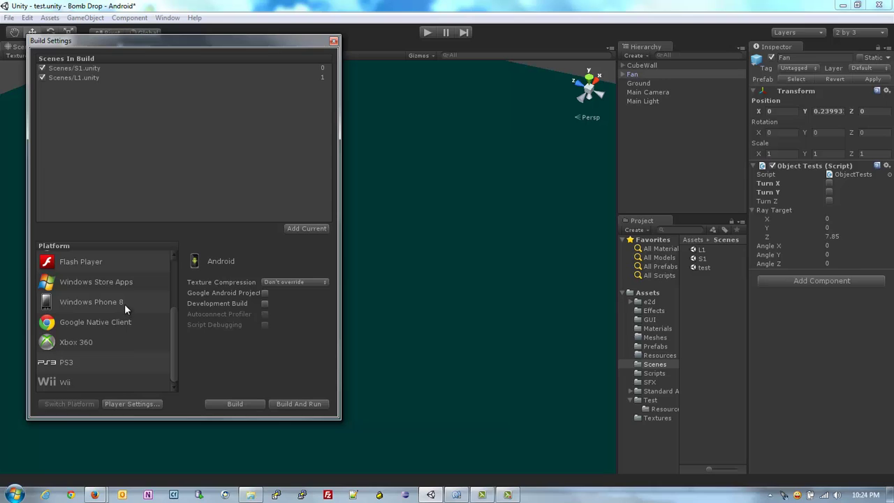
click(111, 344)
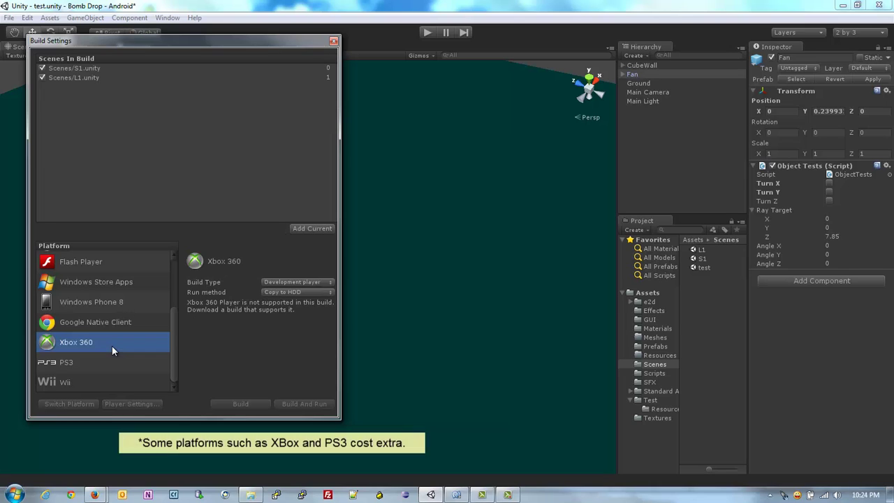
click(99, 363)
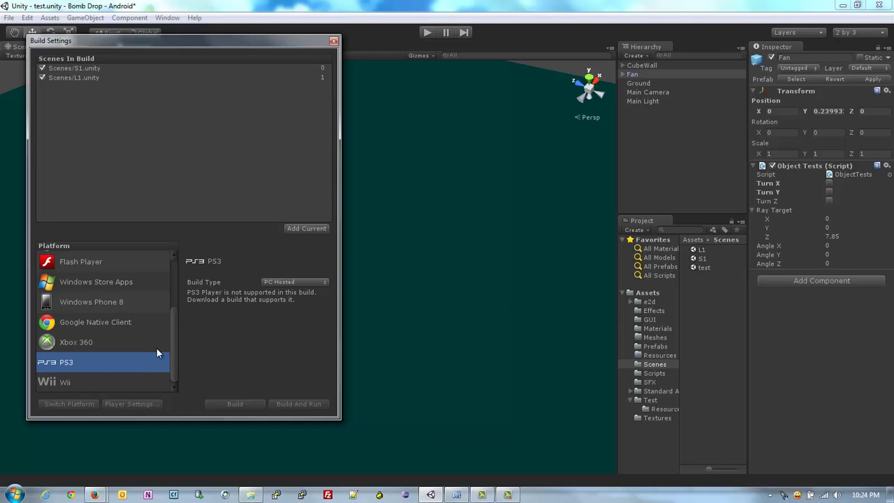
Reselect Android as the build platform and close Build Settings.
drag(293, 43, 315, 43)
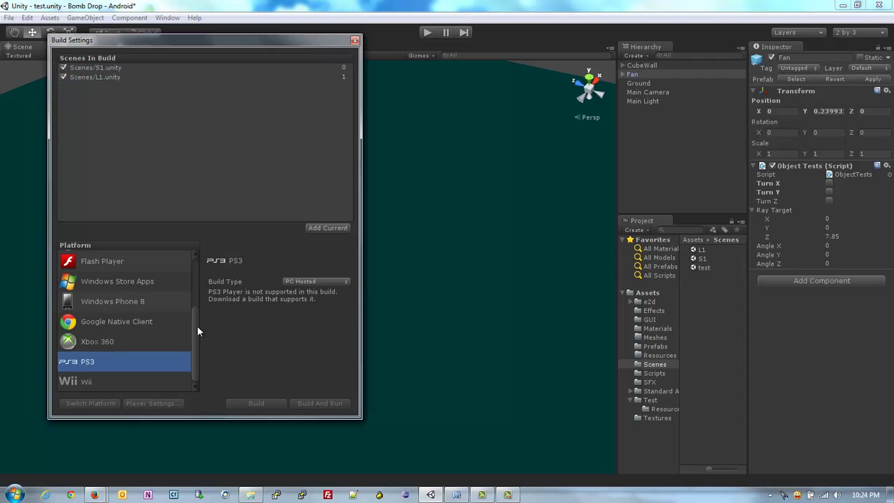
drag(197, 325, 198, 270)
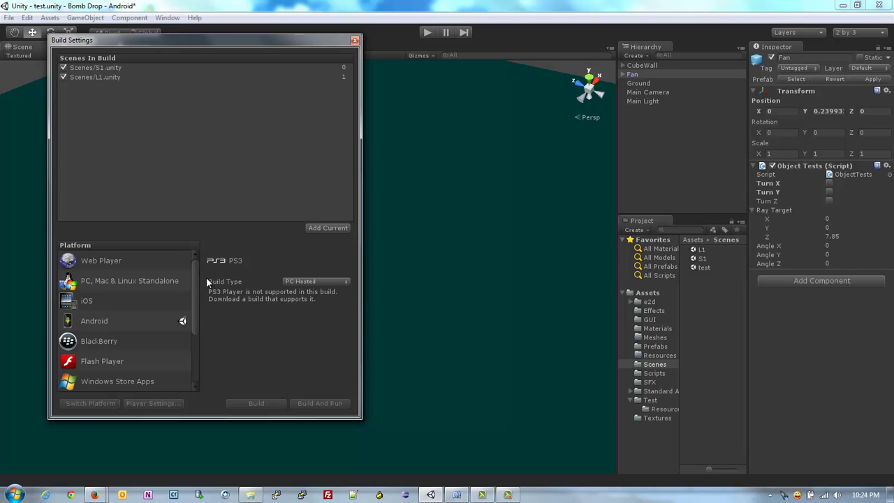
drag(198, 282, 196, 325)
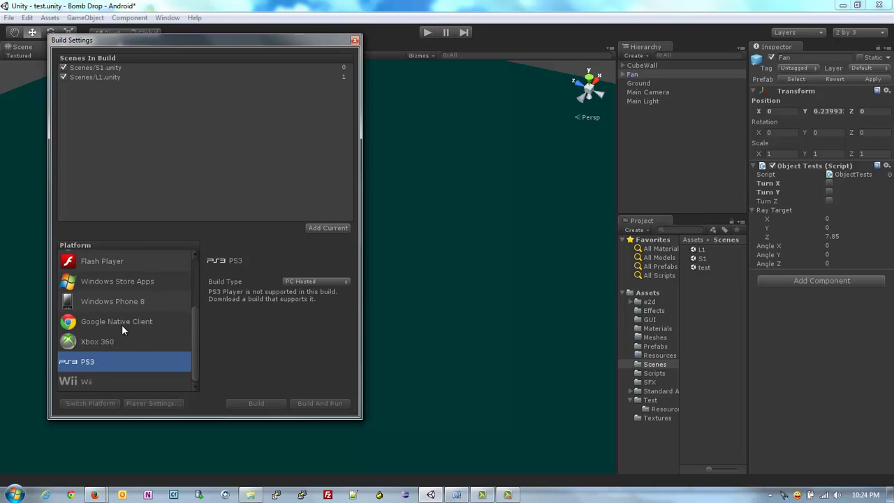
scroll(121, 325, up, 2)
scroll(122, 324, up, 3)
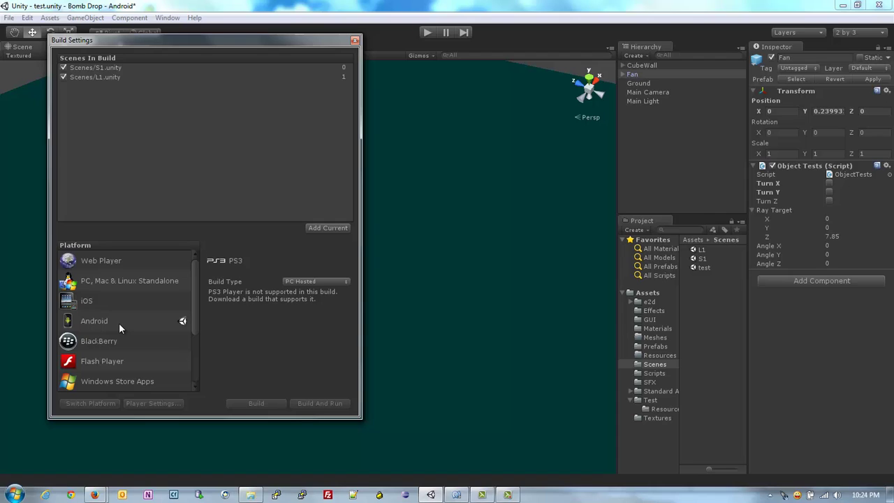
click(120, 321)
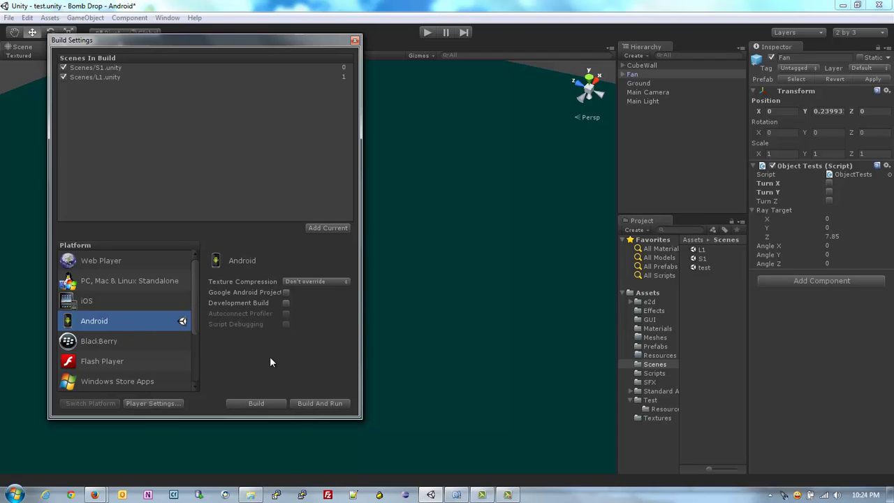
click(354, 41)
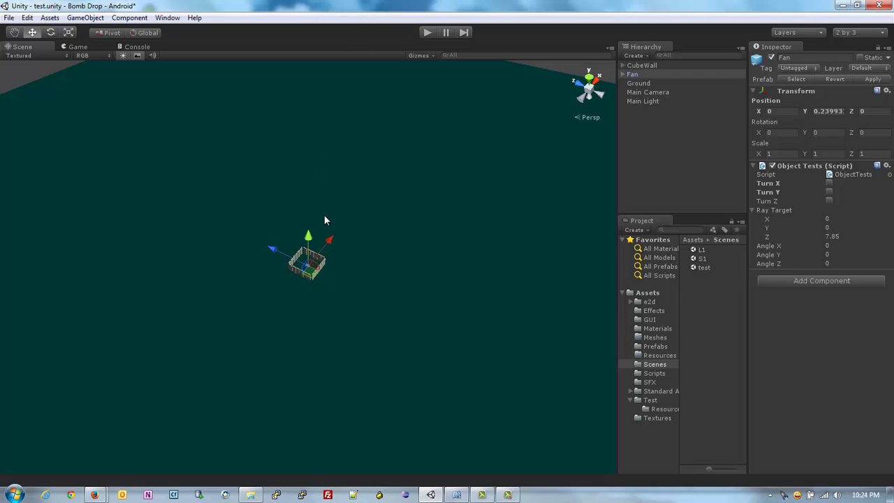
Orbit and zoom the Scene view until the sky leaves the frame and the enclosure shifts down.
mouse_move(329, 241)
alt+mouse_down()
mouse_move(340, 140)
mouse_move(314, 184)
alt+mouse_up()
scroll(312, 180, up, 3)
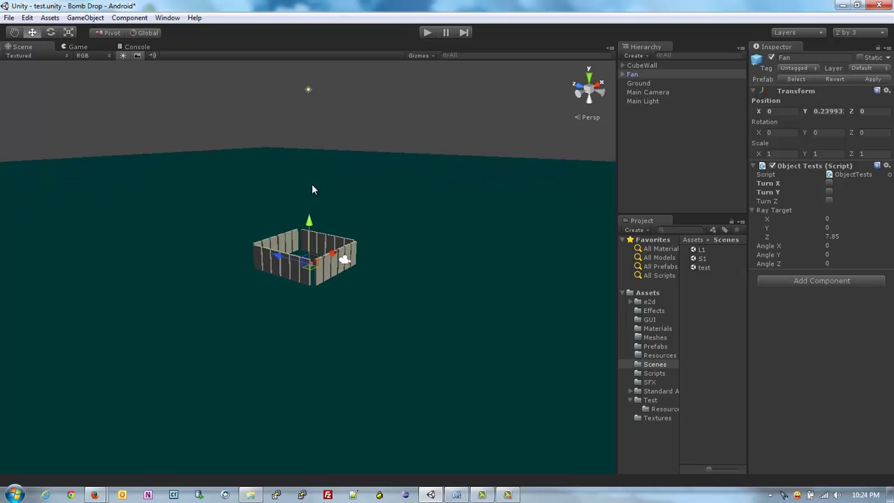
scroll(313, 186, up, 2)
scroll(313, 186, up, 3)
alt+drag(312, 186, 321, 223)
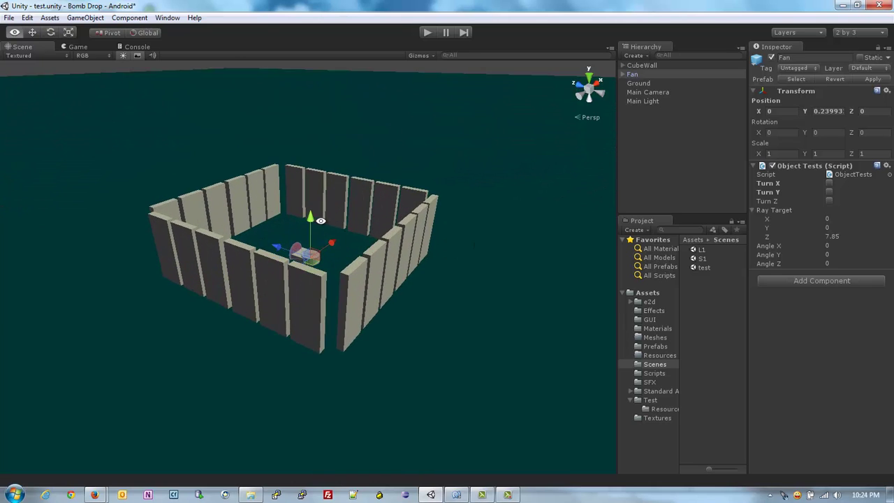
scroll(321, 223, up, 1)
scroll(320, 222, up, 2)
scroll(320, 220, up, 2)
scroll(321, 215, up, 2)
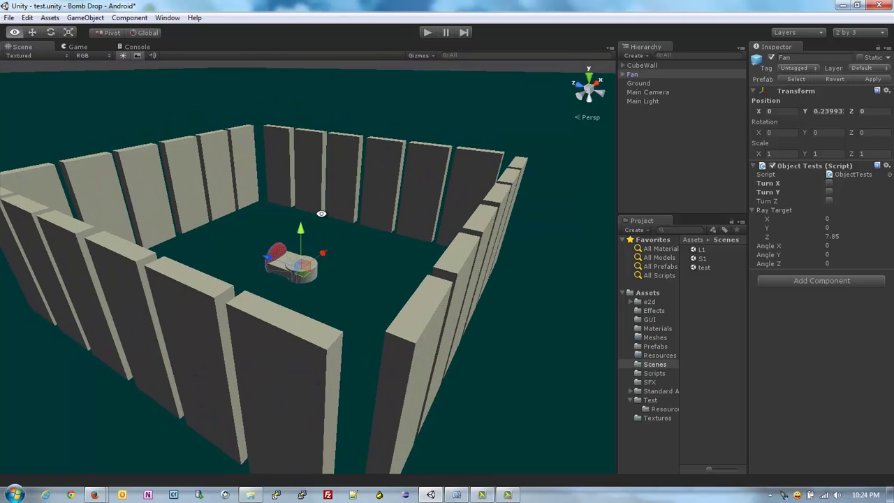
scroll(318, 209, down, 3)
scroll(307, 202, down, 1)
scroll(307, 200, up, 4)
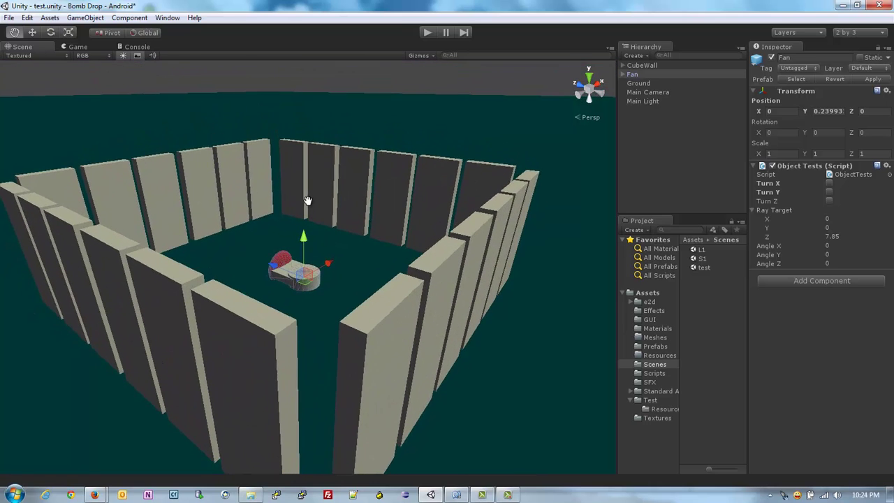
middle_drag(307, 201, 311, 221)
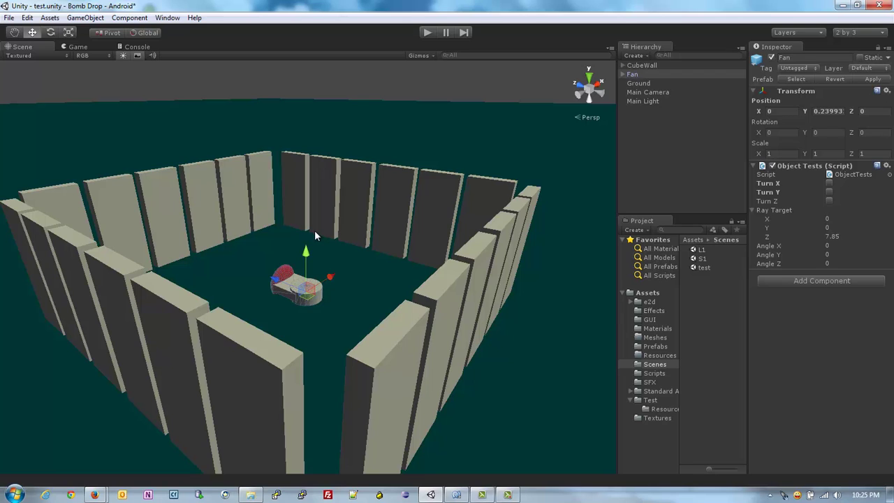
Orbit around the fan and pull back over the walled enclosure.
mouse_move(305, 225)
alt+mouse_down()
mouse_move(310, 232)
mouse_move(308, 222)
alt+mouse_up()
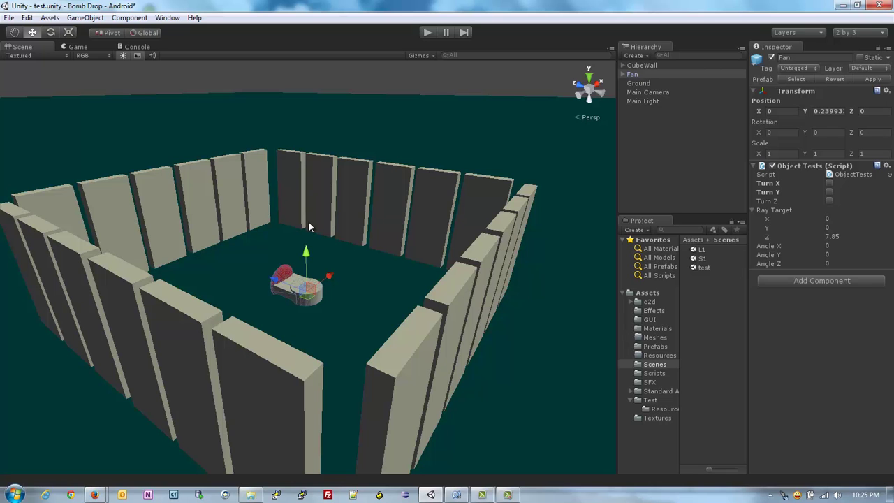
alt+right_drag(310, 226, 308, 248)
scroll(308, 248, down, 3)
alt+drag(308, 249, 315, 260)
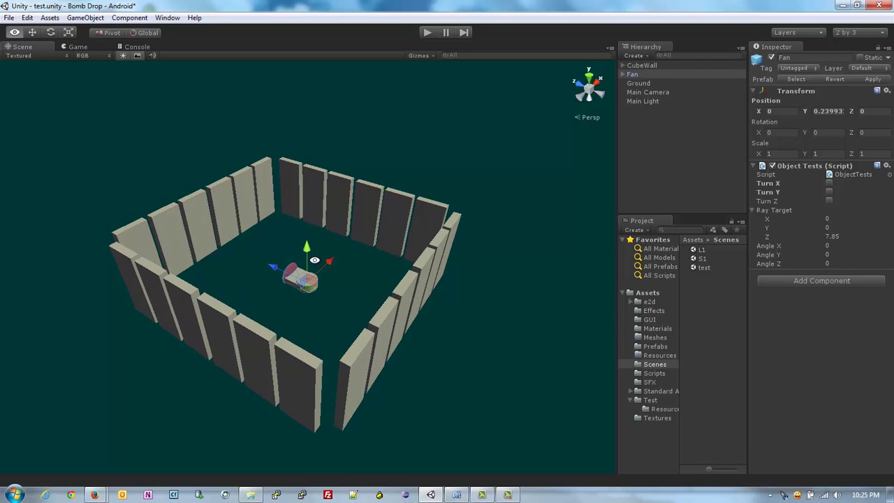
scroll(314, 259, down, 2)
scroll(314, 260, down, 3)
scroll(314, 260, down, 3)
scroll(315, 260, down, 3)
scroll(314, 265, down, 3)
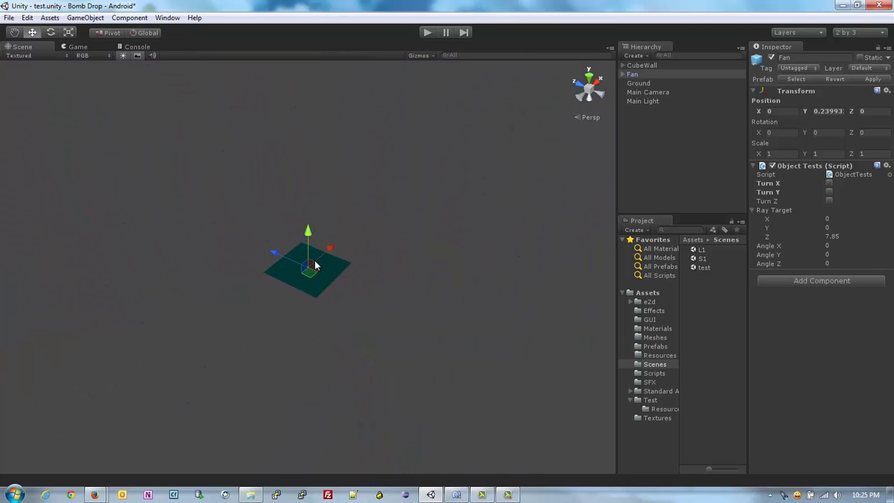
scroll(314, 265, down, 1)
scroll(314, 264, up, 2)
scroll(314, 265, up, 3)
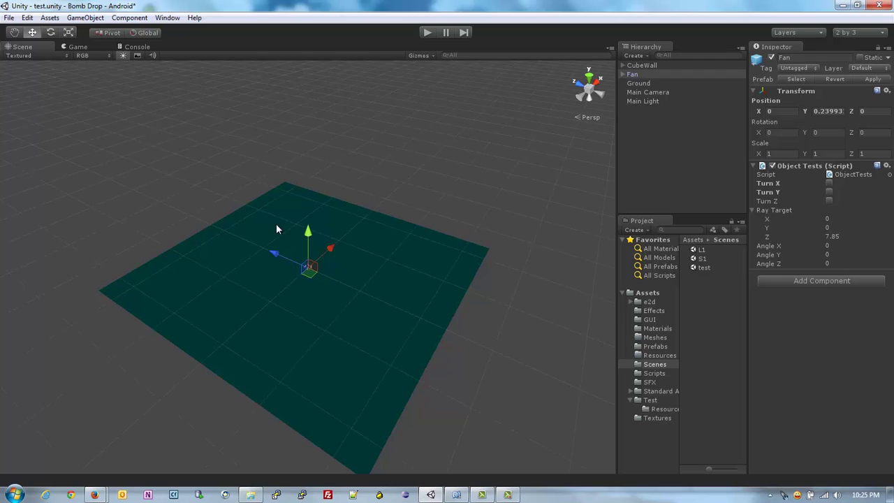
key(f)
scroll(277, 230, up, 2)
scroll(276, 230, up, 2)
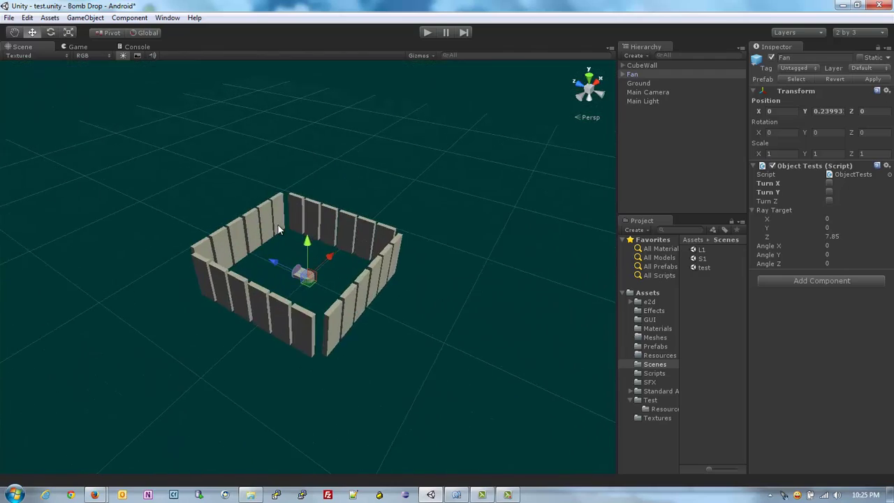
scroll(278, 229, up, 3)
scroll(278, 230, up, 2)
scroll(278, 231, down, 5)
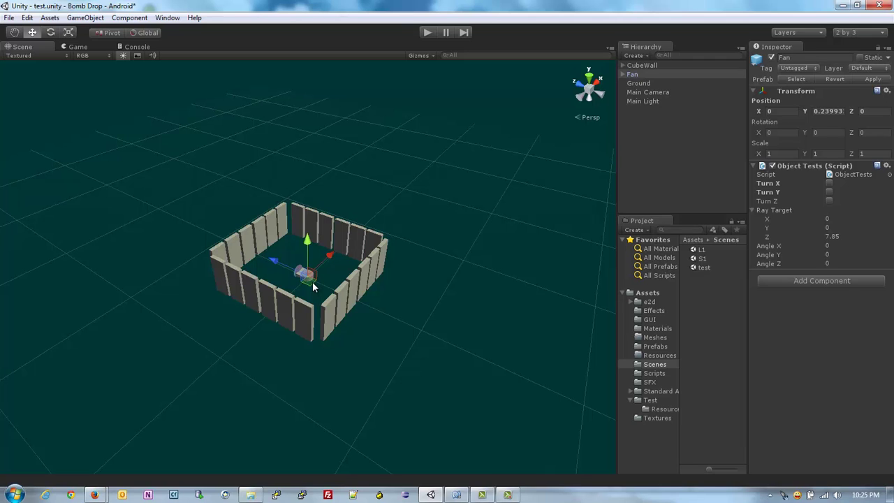
Play the scene, then orbit and zoom the Scene view around the walls as blocks fall.
click(424, 32)
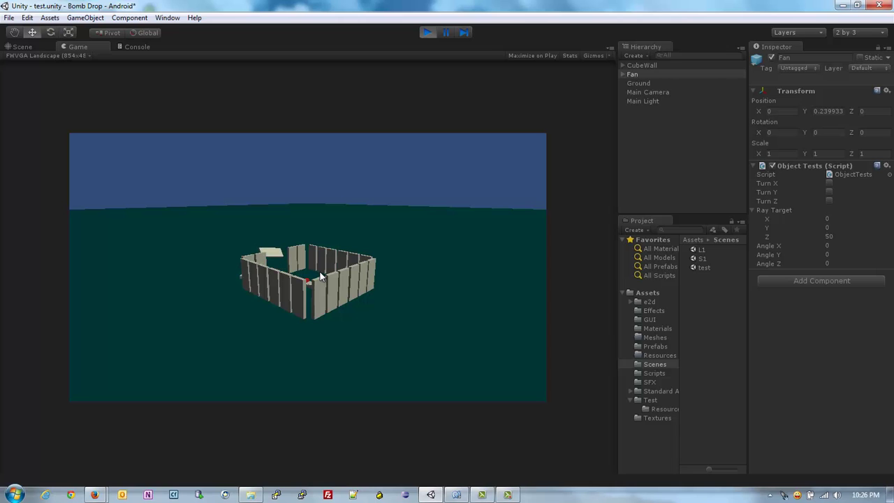
click(32, 44)
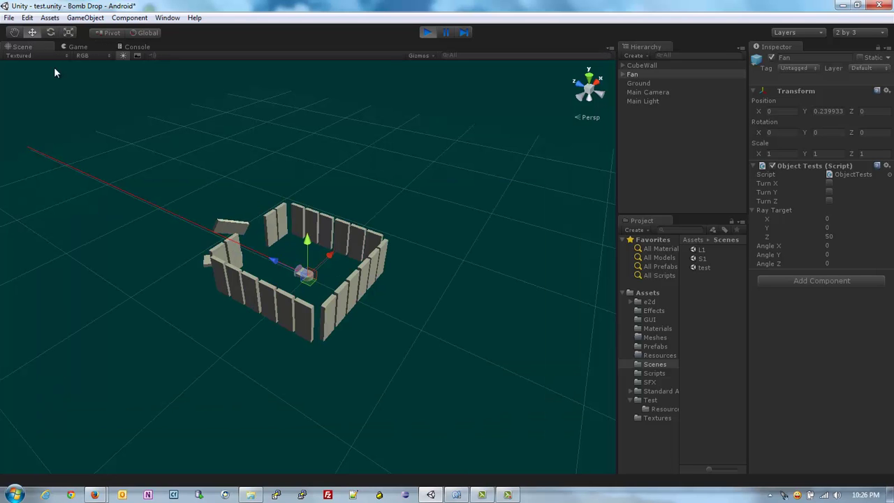
mouse_move(199, 171)
alt+mouse_down()
mouse_move(364, 190)
mouse_move(401, 157)
mouse_move(399, 209)
alt+mouse_up()
scroll(364, 190, up, 5)
scroll(364, 190, down, 3)
scroll(401, 158, down, 3)
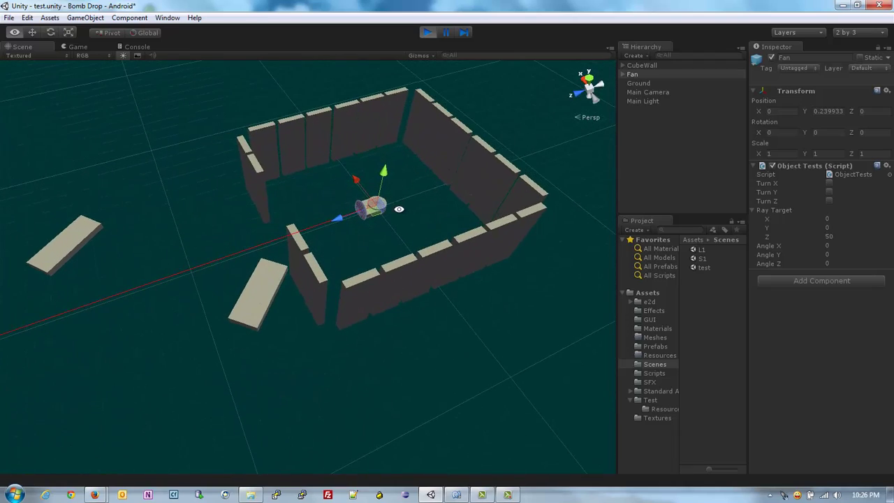
Enable Turn Y on the Fan's Object Tests component and orbit to watch the blocks scatter.
click(829, 191)
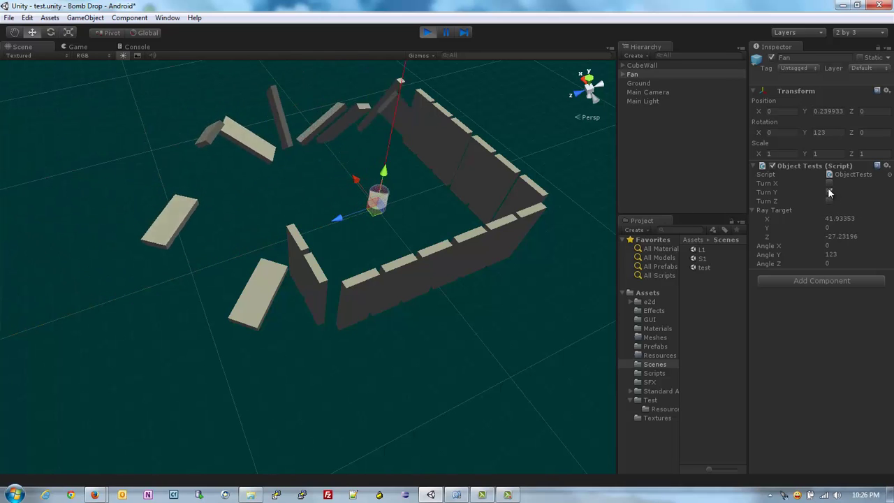
mouse_move(512, 252)
alt+mouse_down()
mouse_move(241, 182)
mouse_move(227, 120)
mouse_move(235, 130)
alt+mouse_up()
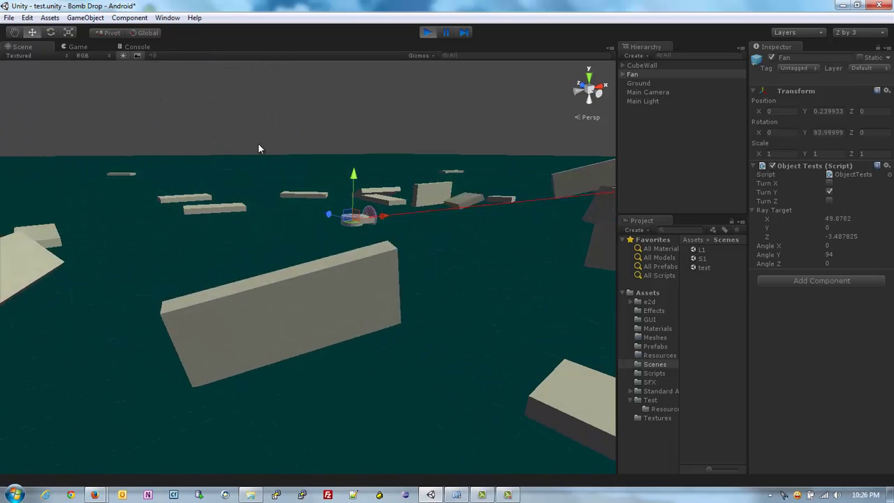
mouse_move(278, 143)
alt+mouse_down()
mouse_move(326, 137)
mouse_move(316, 141)
mouse_move(285, 143)
mouse_move(323, 131)
mouse_move(507, 141)
mouse_move(733, 138)
mouse_move(823, 148)
mouse_move(541, 204)
alt+mouse_up()
scroll(540, 207, down, 5)
scroll(471, 220, up, 2)
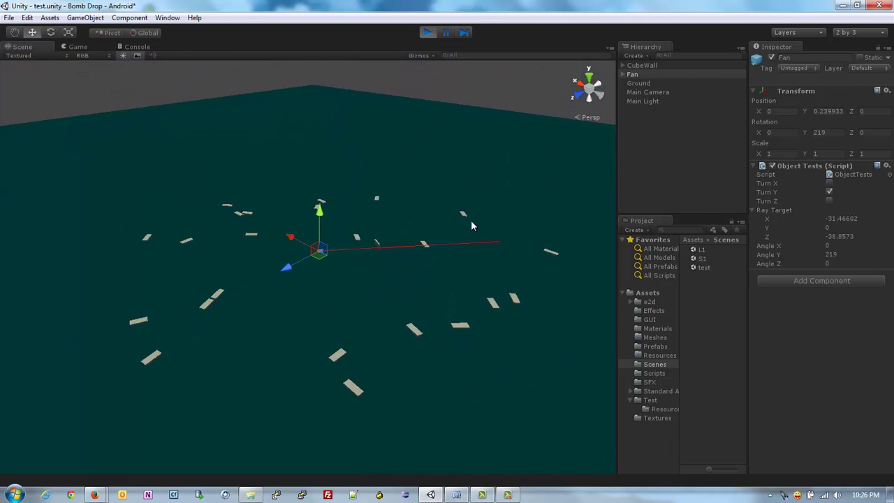
scroll(470, 220, up, 2)
scroll(470, 220, up, 2)
scroll(482, 221, down, 2)
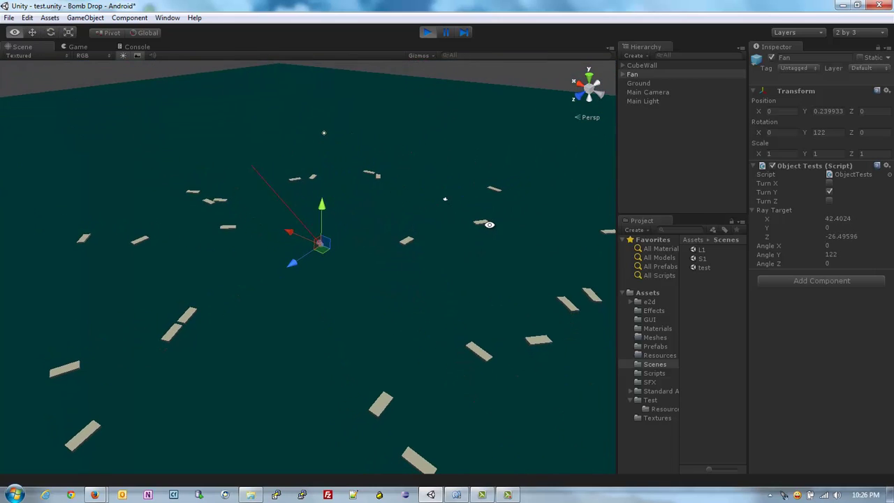
scroll(403, 272, up, 2)
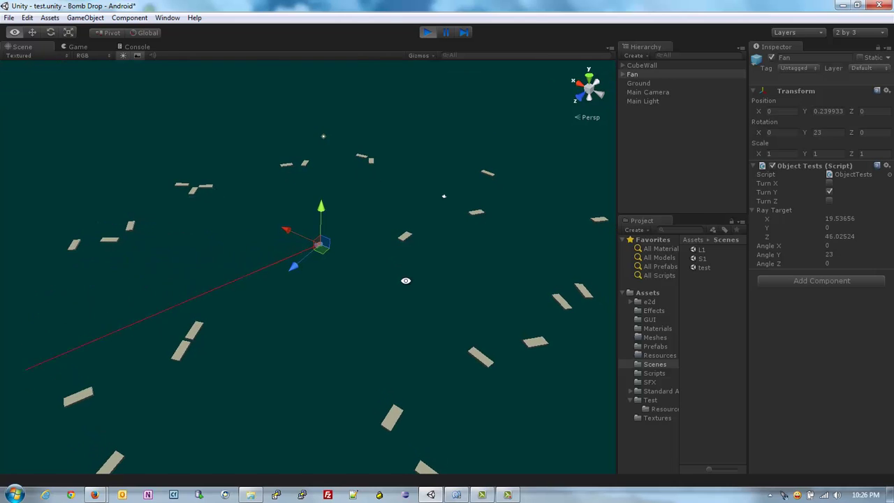
scroll(357, 292, down, 2)
scroll(365, 285, down, 2)
scroll(379, 265, up, 1)
scroll(342, 287, up, 2)
mouse_move(342, 286)
alt+mouse_down()
mouse_move(153, 307)
mouse_move(157, 225)
mouse_move(256, 292)
alt+mouse_up()
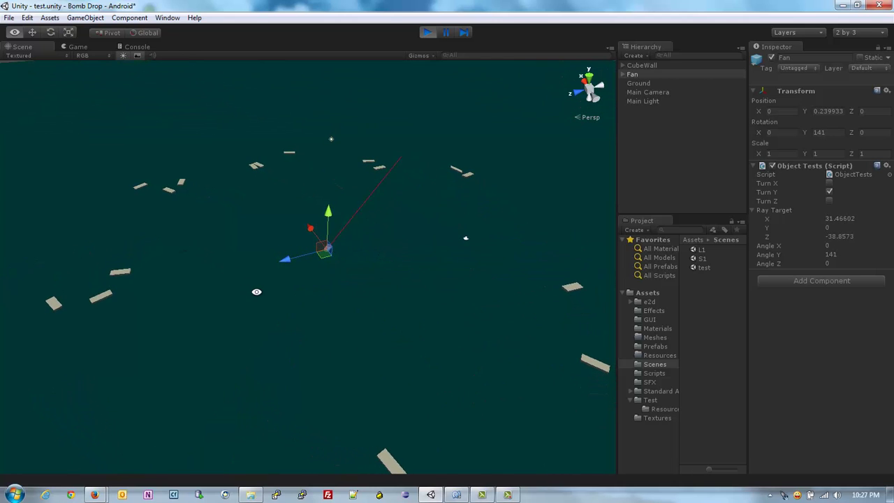
alt+drag(256, 291, 508, 264)
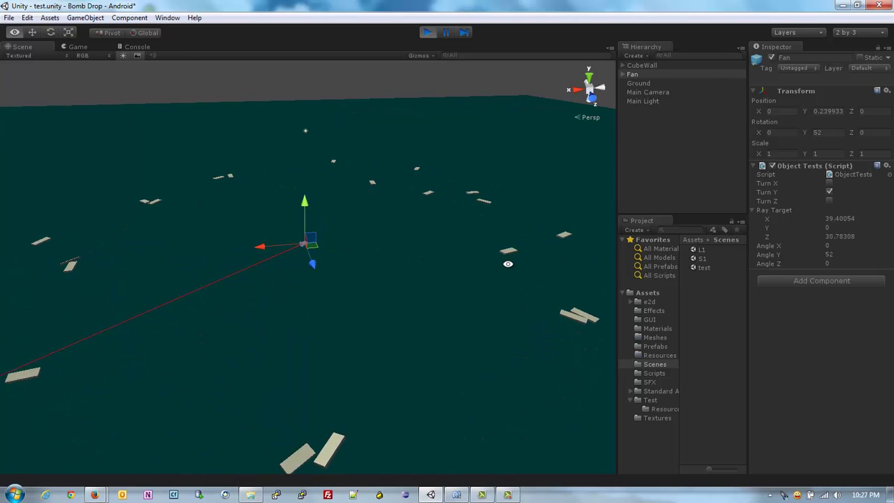
mouse_move(507, 263)
alt+mouse_down()
mouse_move(277, 283)
mouse_move(404, 272)
alt+mouse_up()
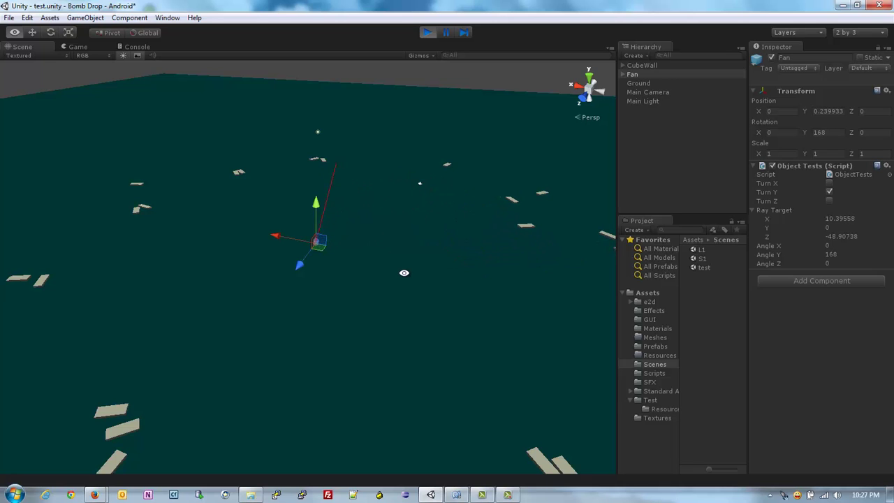
mouse_move(403, 273)
alt+mouse_down()
mouse_move(356, 284)
mouse_move(321, 259)
alt+mouse_up()
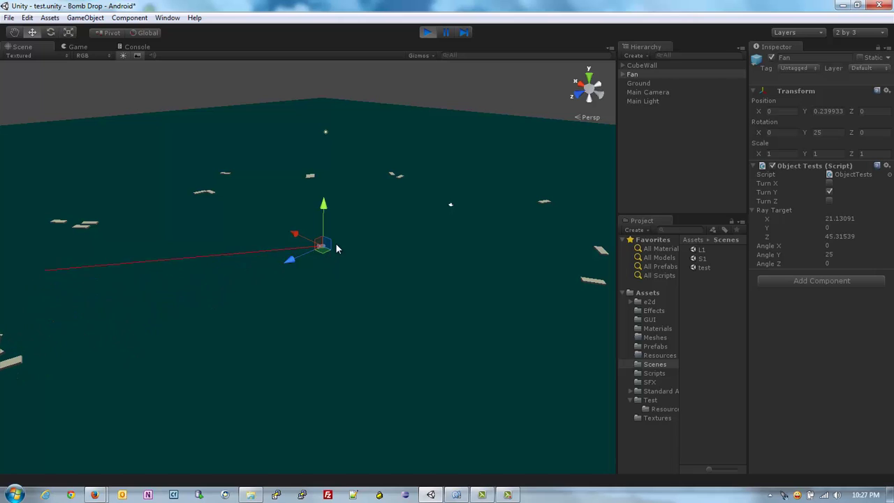